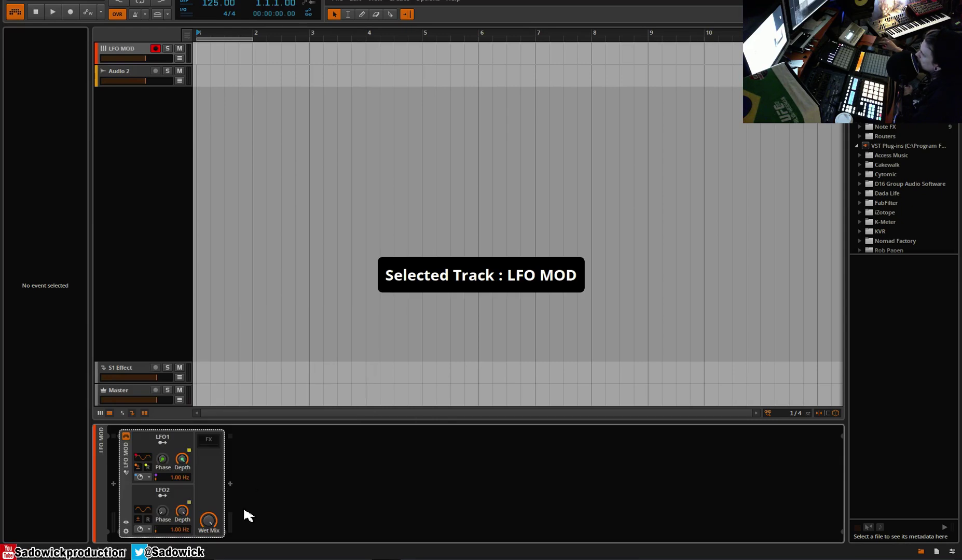
Add a Polysynth after the LFO MOD and move it into the LFO MOD's FX chain
left_click(230, 485)
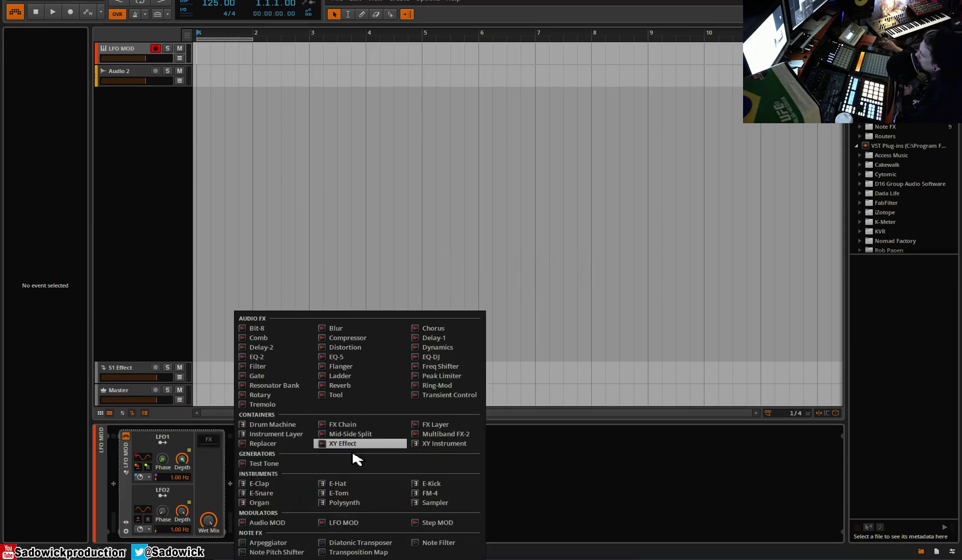
left_click(347, 504)
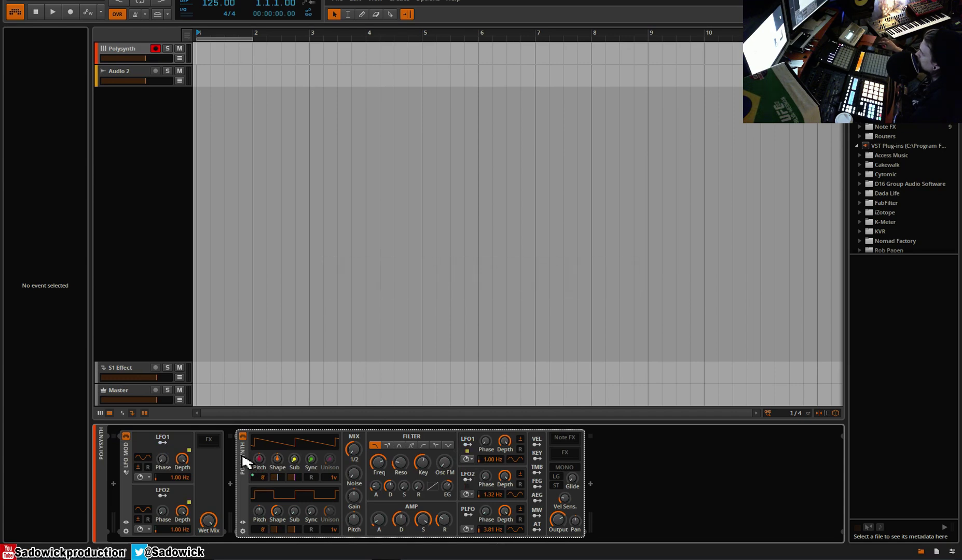
left_click_drag(244, 461, 210, 441)
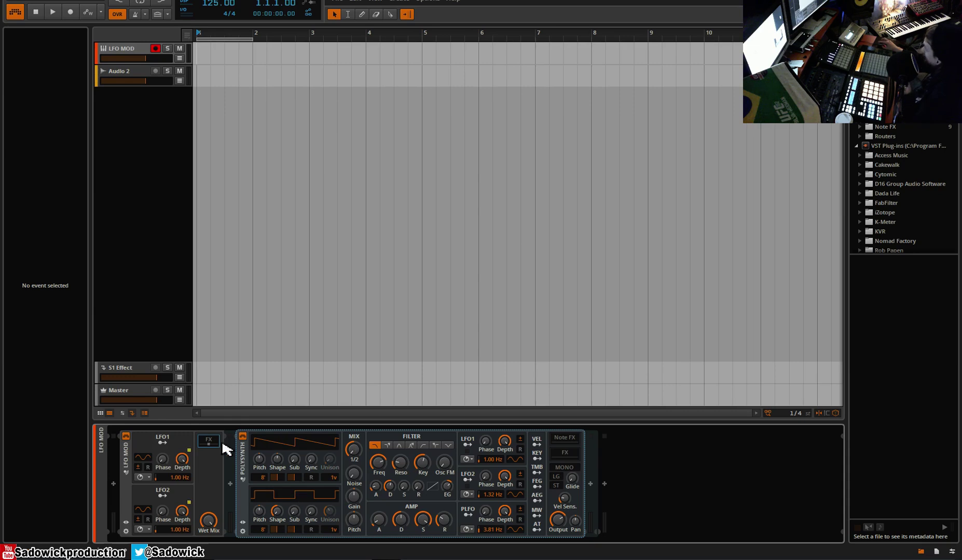
Modulate the Polysynth's oscillator 1 shape and sub with LFO1, and set LFO1's rate to 9.07 Hz
left_click(174, 443)
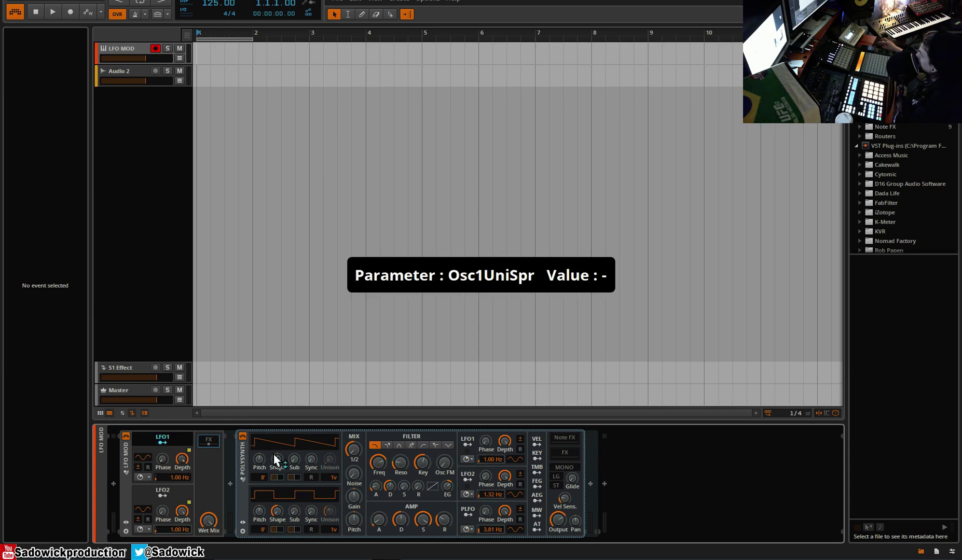
left_click_drag(265, 467, 262, 459)
left_click(158, 445)
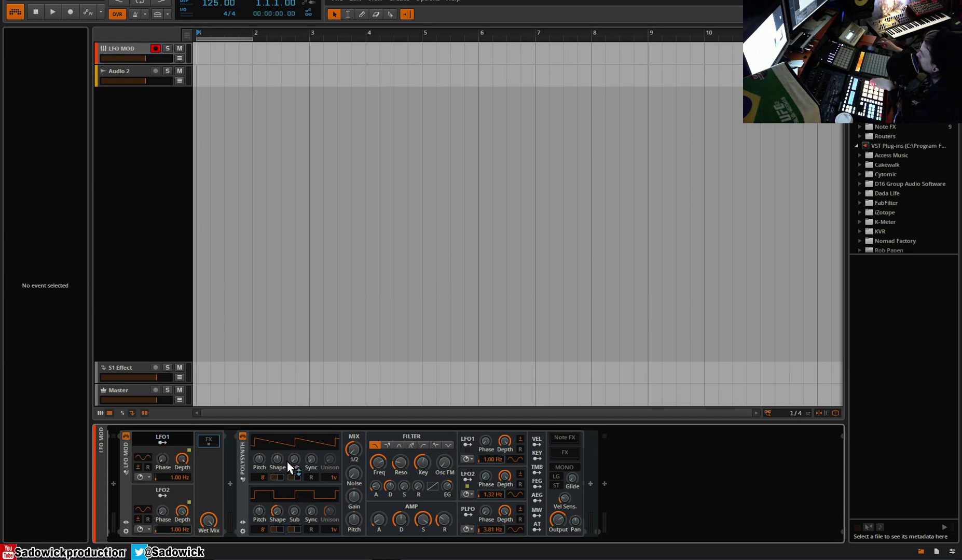
mouse_move(278, 460)
left_mouse_down()
mouse_move(278, 447)
mouse_move(280, 461)
left_mouse_up()
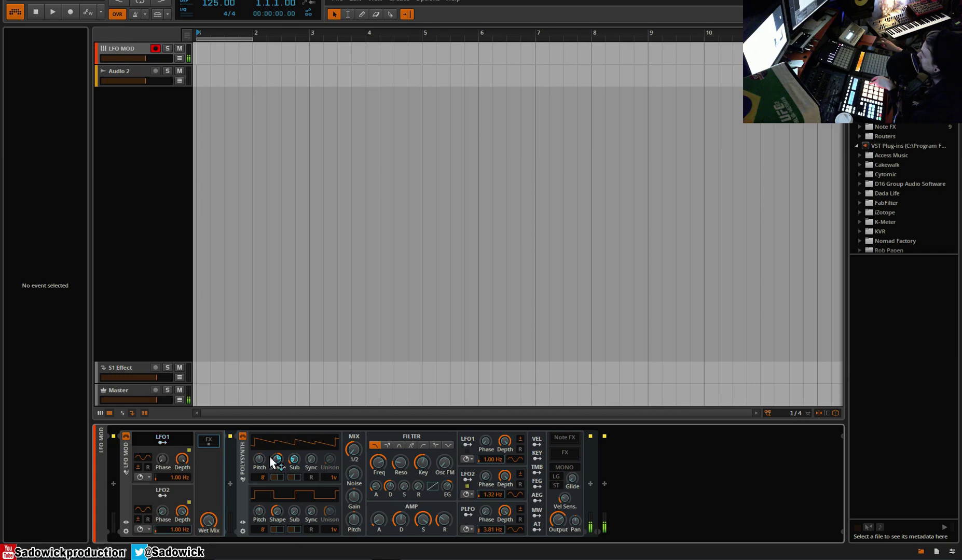
mouse_move(172, 477)
left_mouse_down()
mouse_move(173, 452)
mouse_move(173, 464)
left_mouse_up()
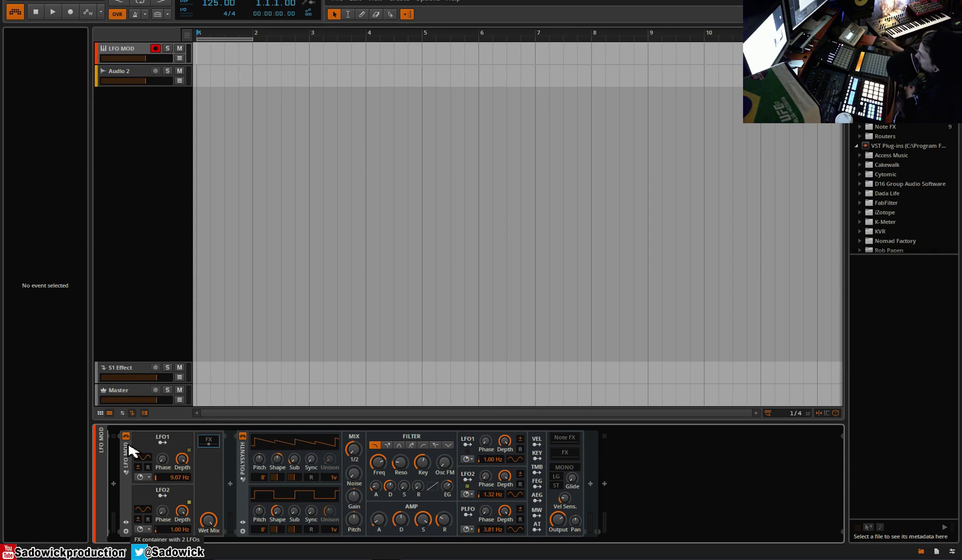
Insert a second LFO MOD in front of the existing one and move the existing one into the new device's FX chain
left_click(128, 455)
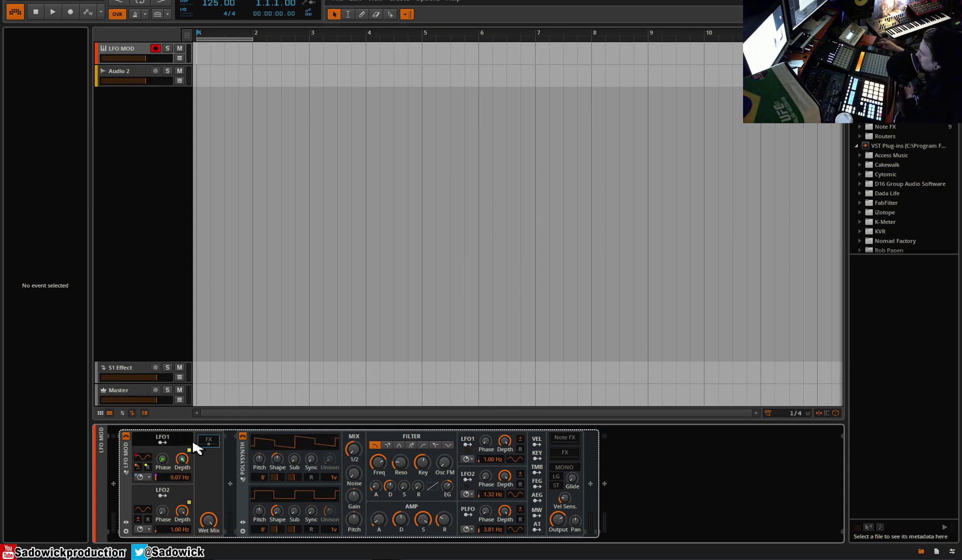
left_click(114, 484)
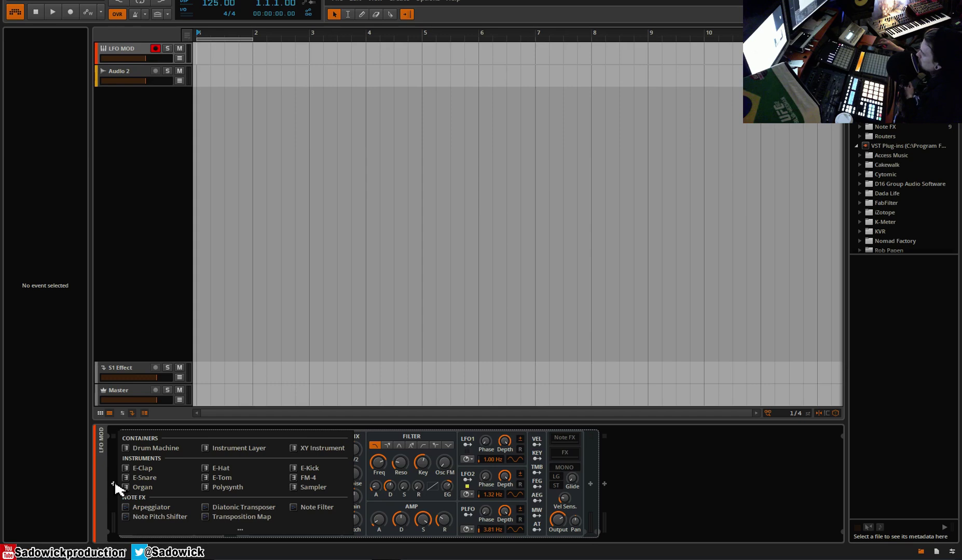
left_click(247, 530)
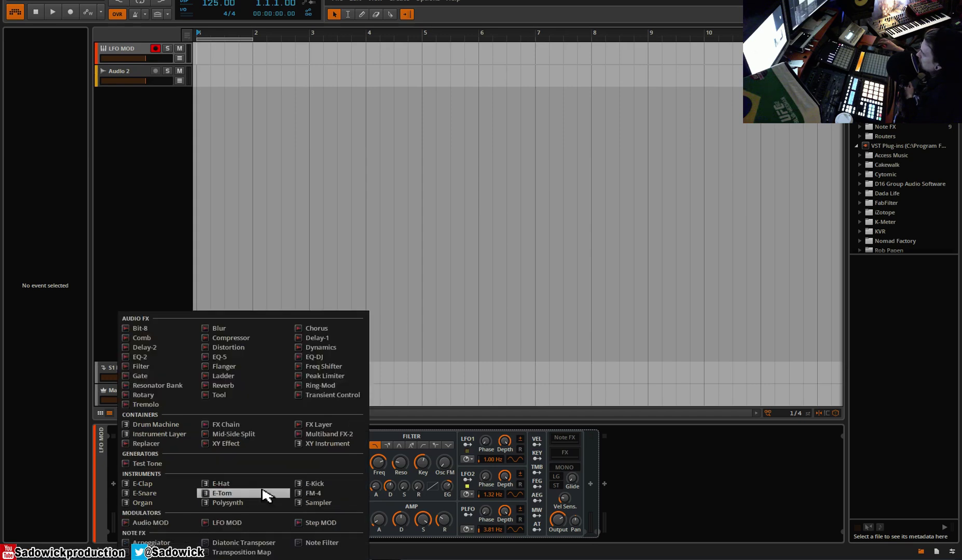
left_click(244, 525)
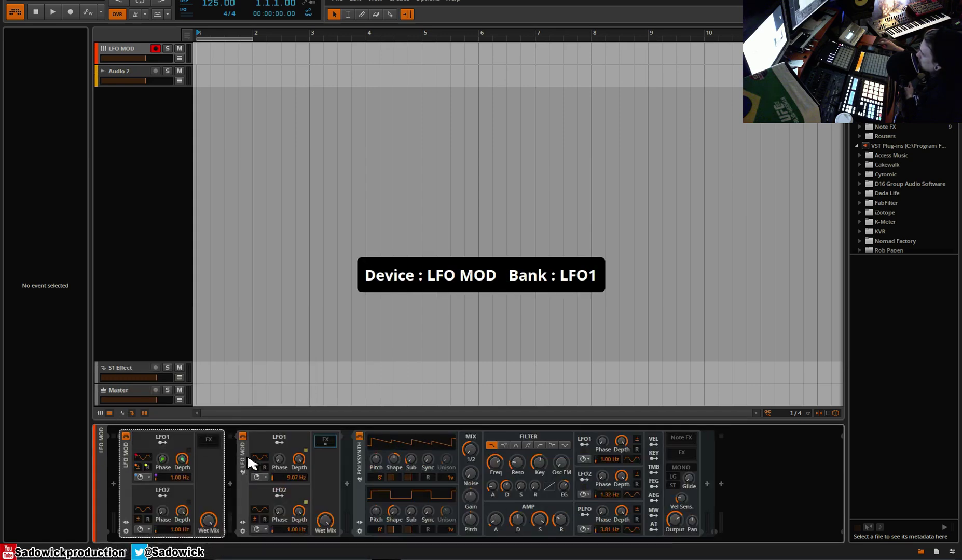
left_click(222, 450)
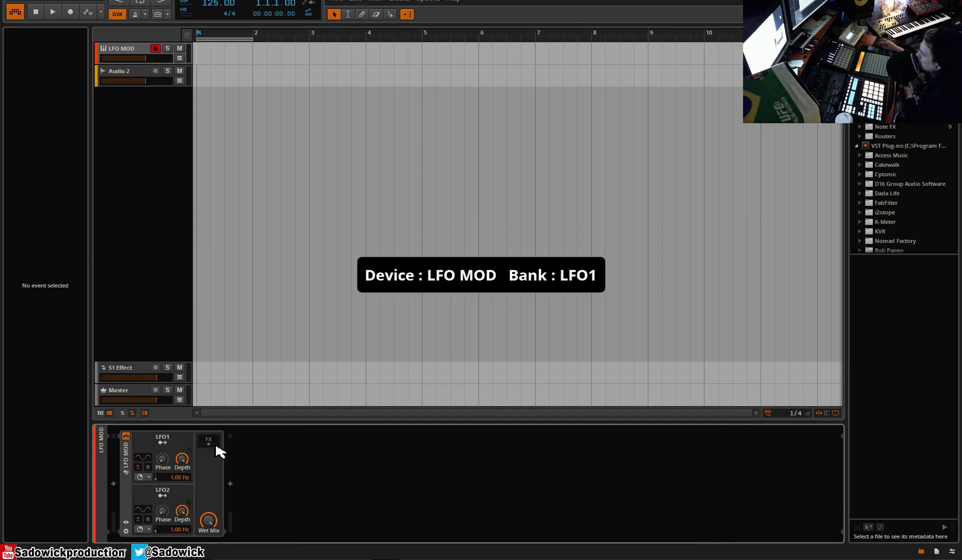
left_click(216, 447)
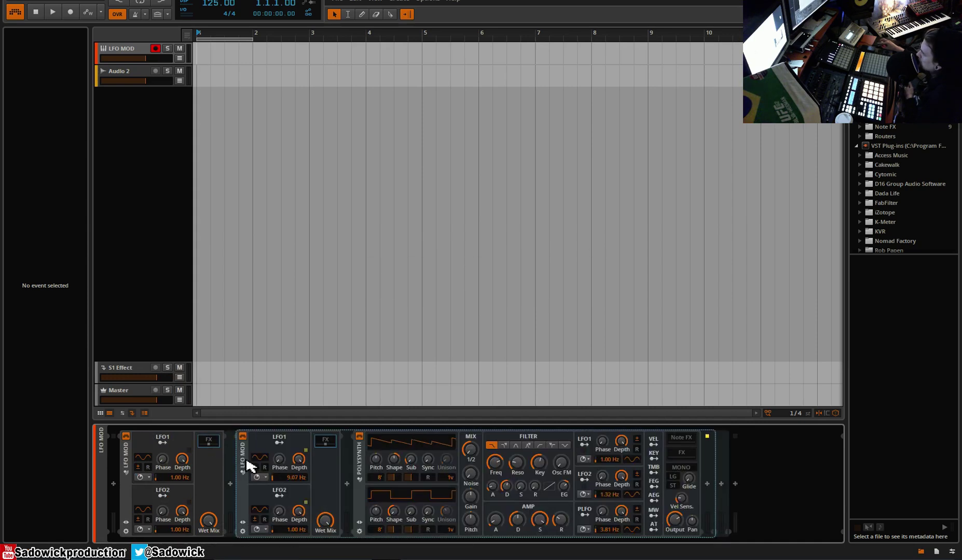
Modulate the depth of the nested LFO MOD's LFO1 with the outer LFO MOD's LFO1
left_click(166, 447)
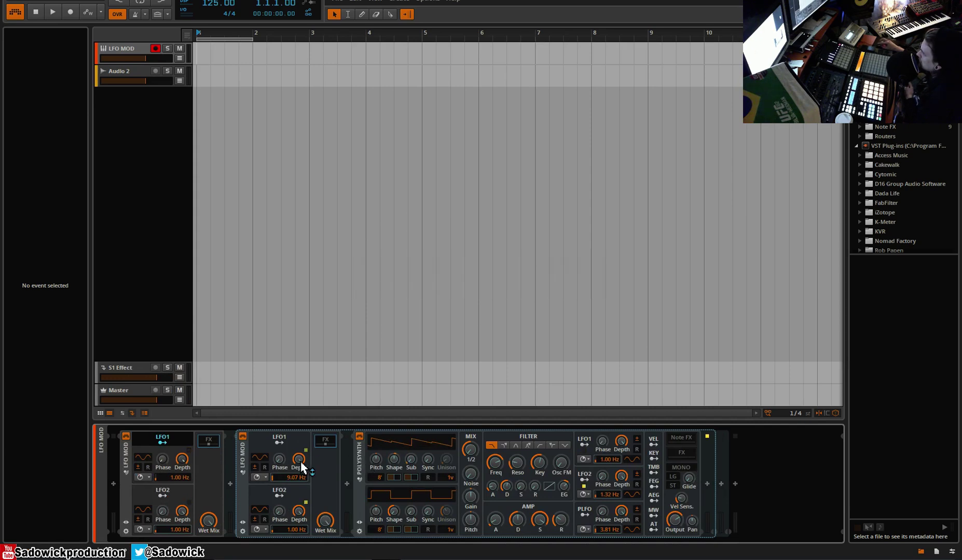
left_click_drag(300, 461, 300, 469)
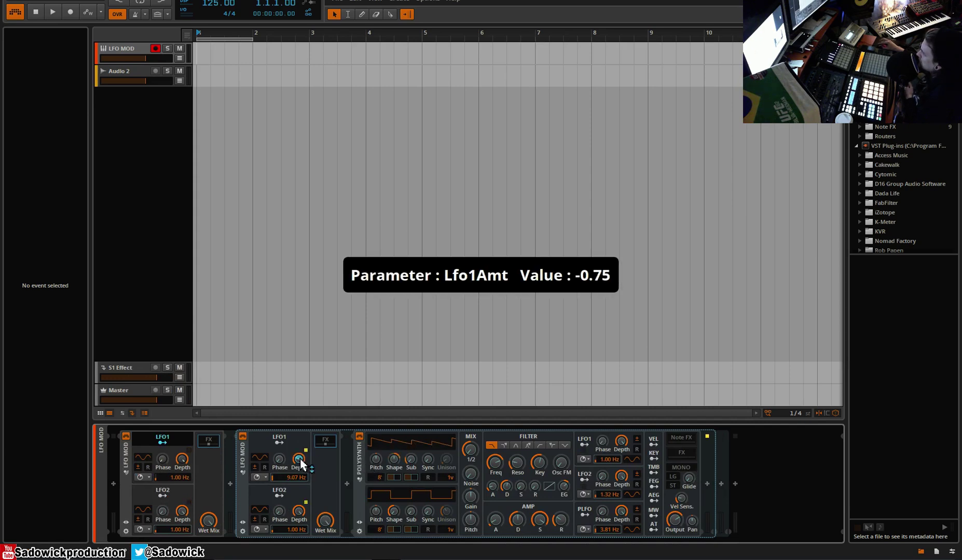
left_click(169, 445)
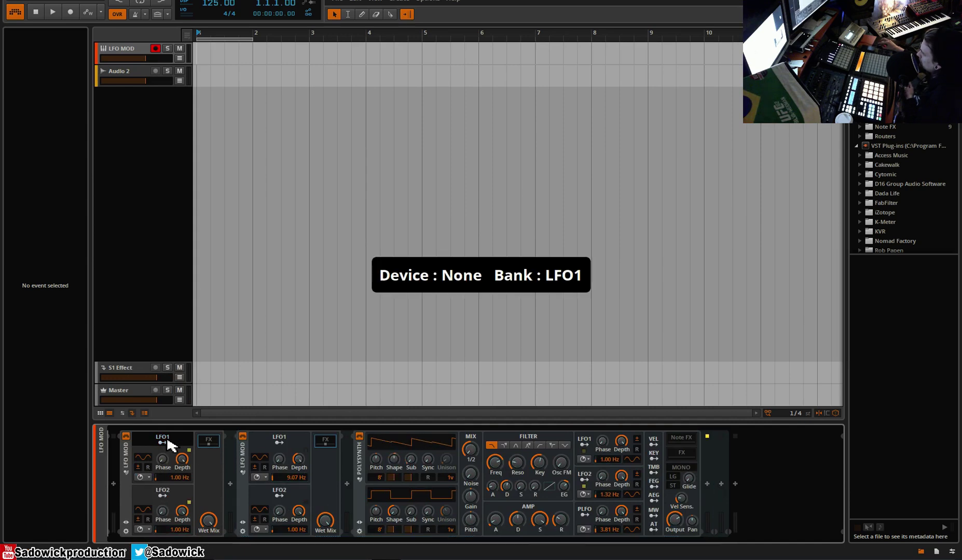
Insert a third LFO MOD at the front of the track and nest the existing LFO MOD chain in its FX chain
left_click(114, 483)
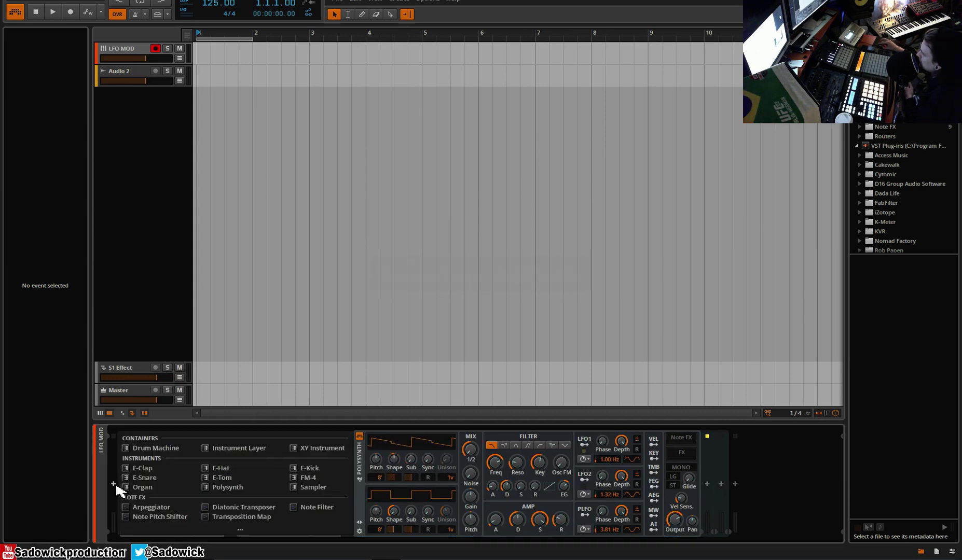
scroll(239, 527, "down", 2)
left_click(244, 523)
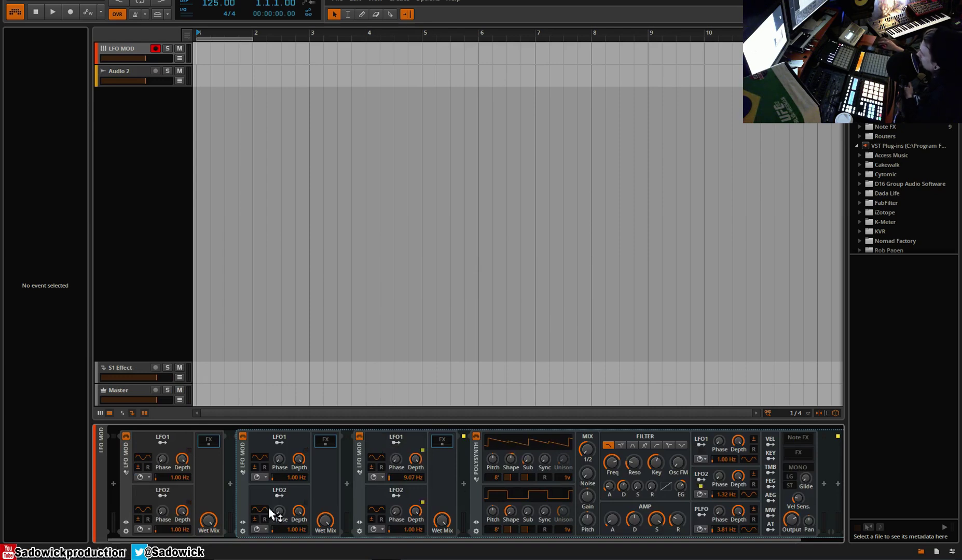
Modulate the Polysynth's pitch in the mix section and its filter frequency, by about -18, with the middle LFO MOD's LFO2
left_click(278, 495)
left_click(588, 519)
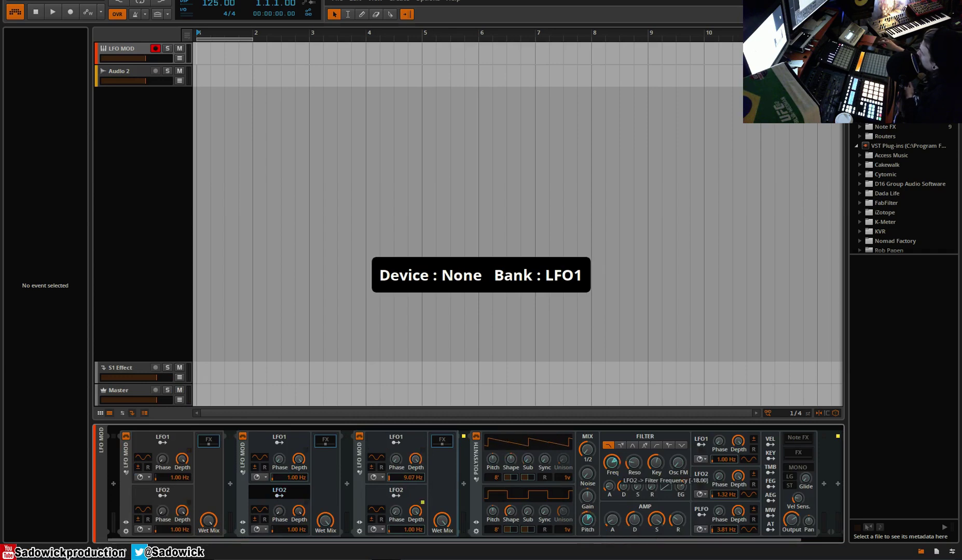
left_click_drag(613, 463, 617, 468)
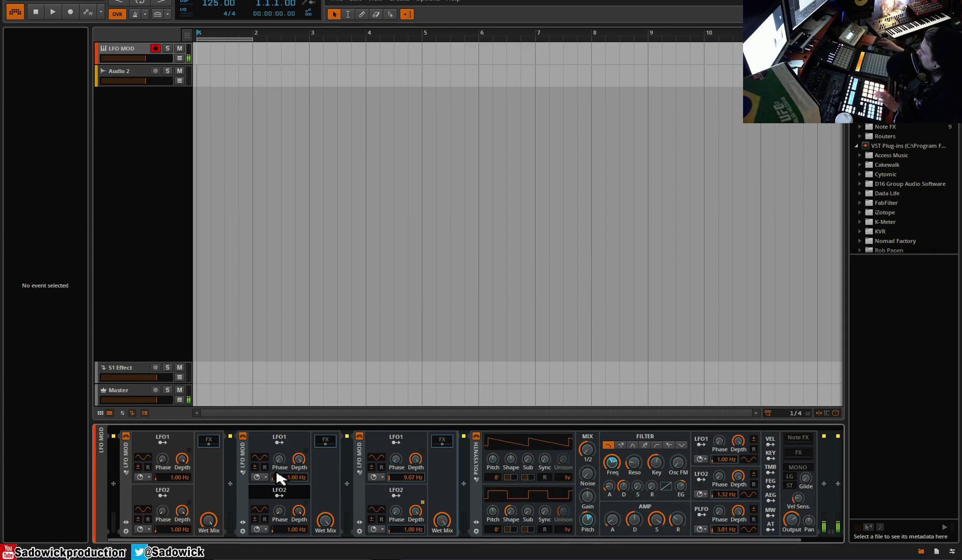
Delete the outermost LFO MOD together with all devices nested in it
left_click(129, 458)
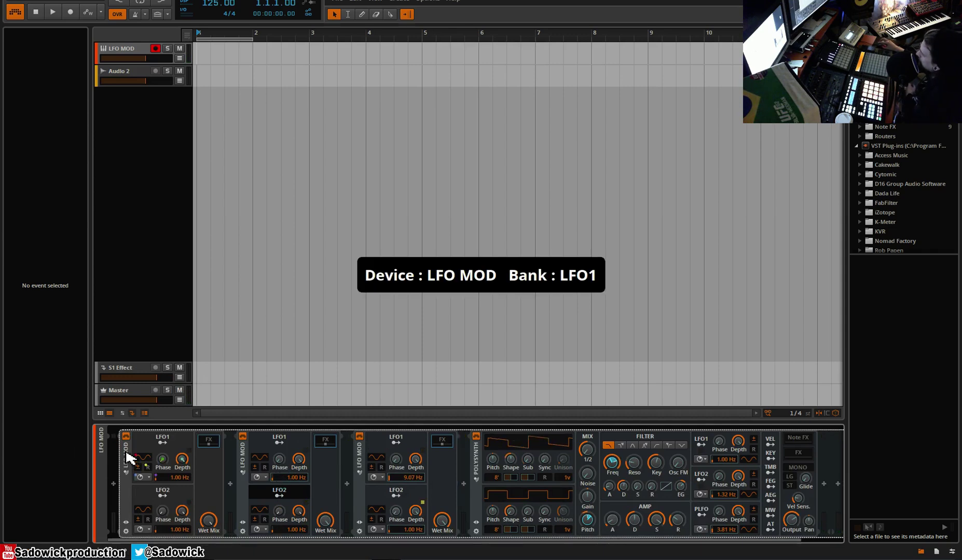
right_click(128, 458)
left_click(131, 462)
Insert a Step MOD on the empty instrument track and add a Polysynth in its FX chain
left_click(114, 486)
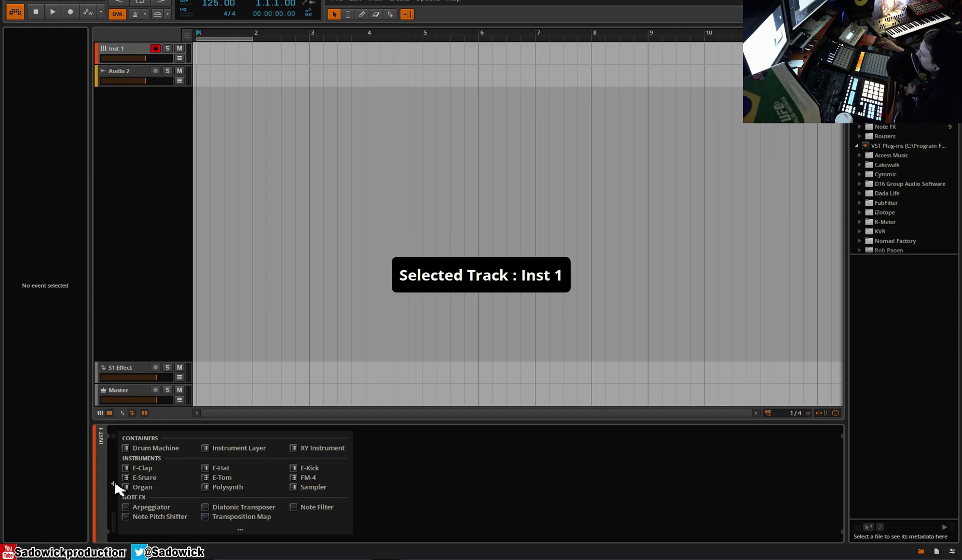
left_click(252, 529)
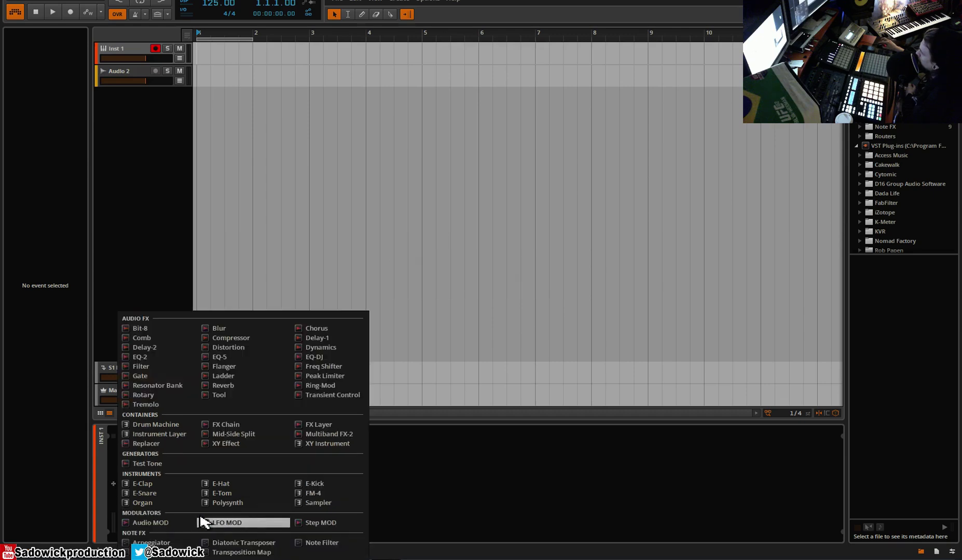
left_click(321, 522)
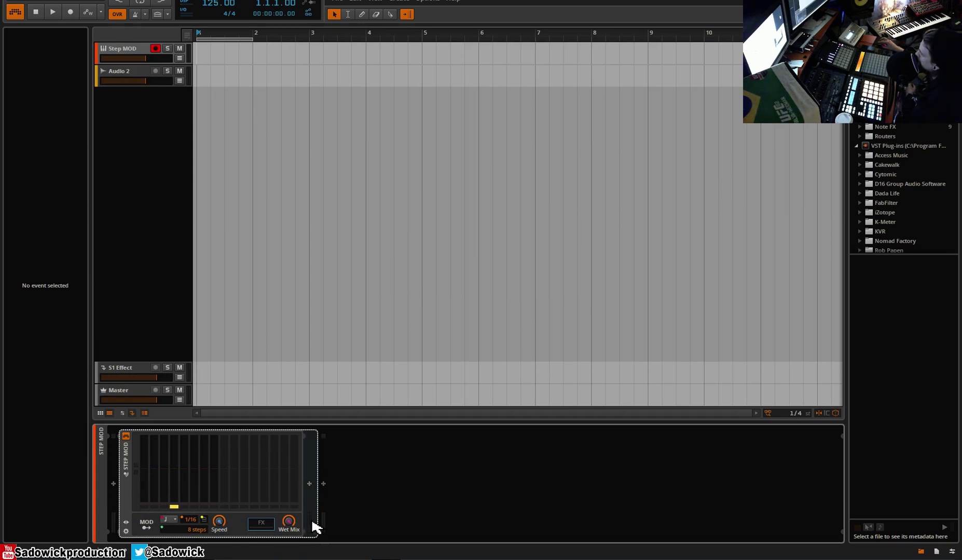
left_click(310, 484)
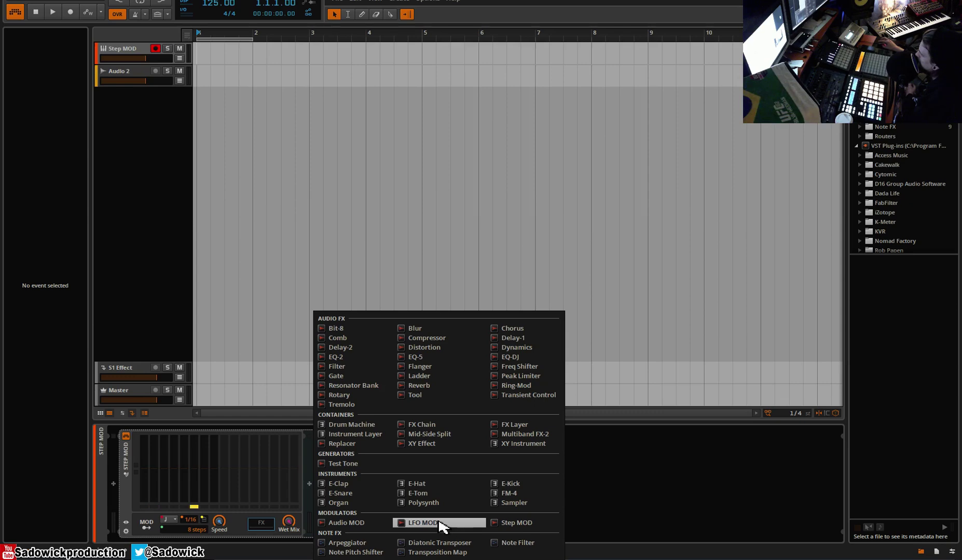
left_click(423, 503)
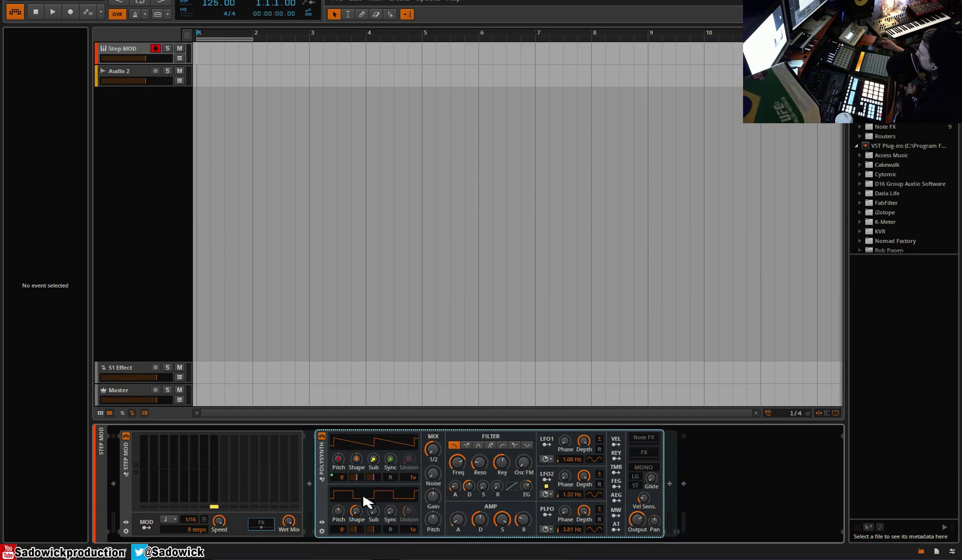
left_click(130, 469)
left_click(130, 468)
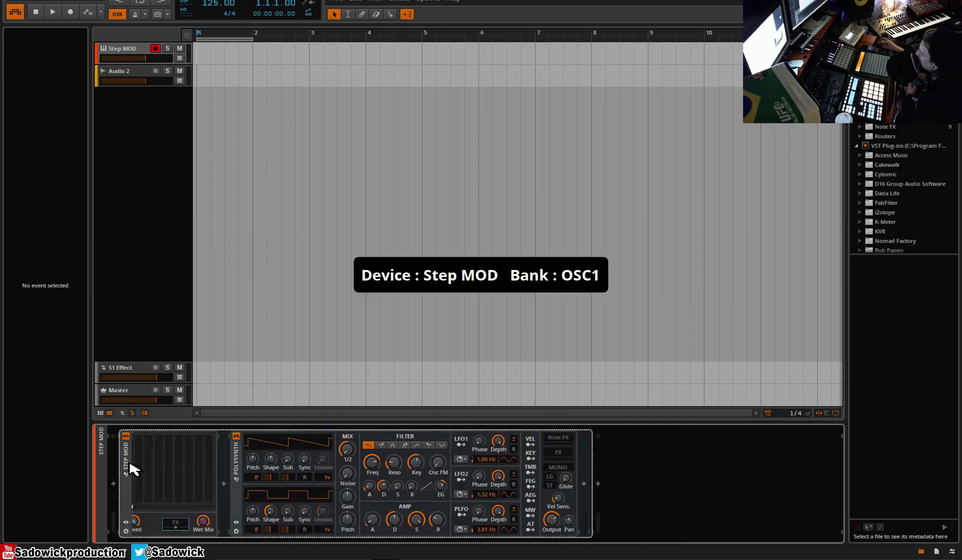
left_click(130, 468)
left_click(130, 468)
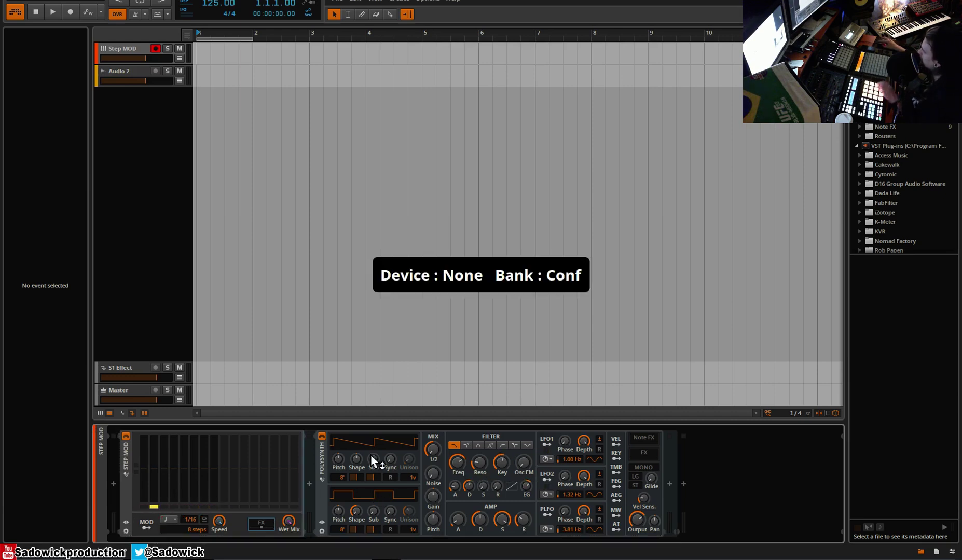
Give the Polysynth's oscillator 1 a pulse shape, choose the second filter type, and set the filter frequency to 170 Hz with higher resonance
scroll(357, 461, "up", 3)
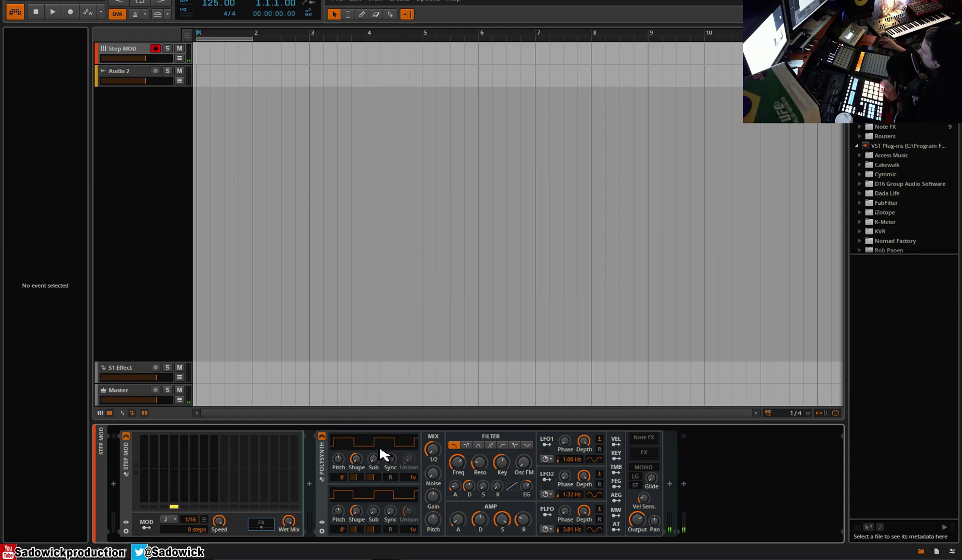
left_click(457, 463)
left_click(466, 445)
left_click_drag(479, 462, 458, 455)
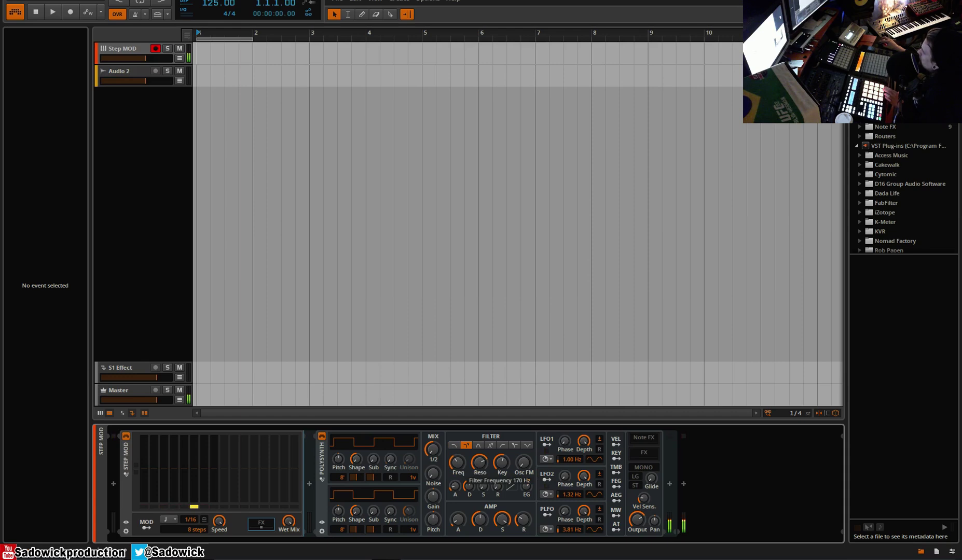
Modulate the Polysynth's filter frequency with the Step MOD's output by about +6.5
left_click(146, 525)
left_click_drag(452, 472, 452, 456)
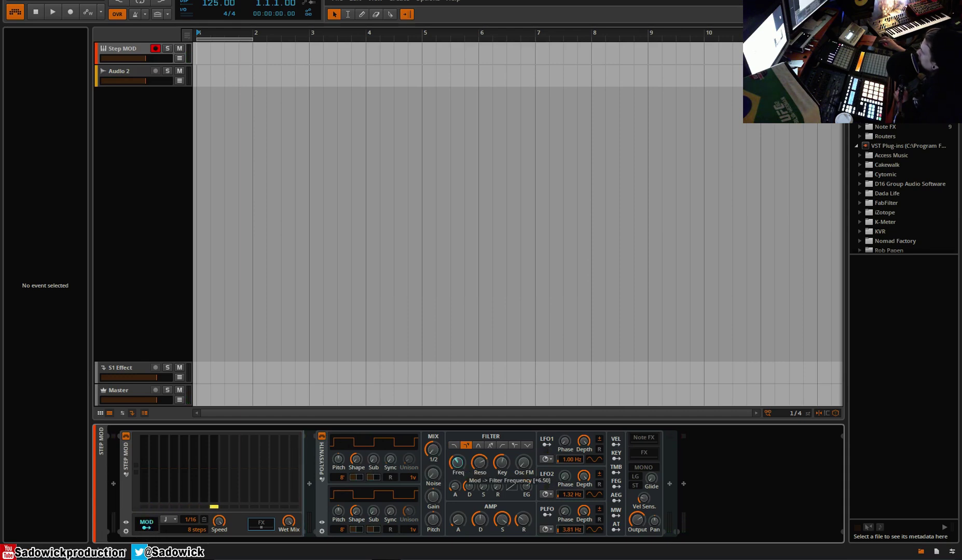
left_click(143, 525)
Raise steps 5 and 7 in the Step MOD pattern and adjust the Polysynth's filter frequency
left_click_drag(187, 467, 185, 454)
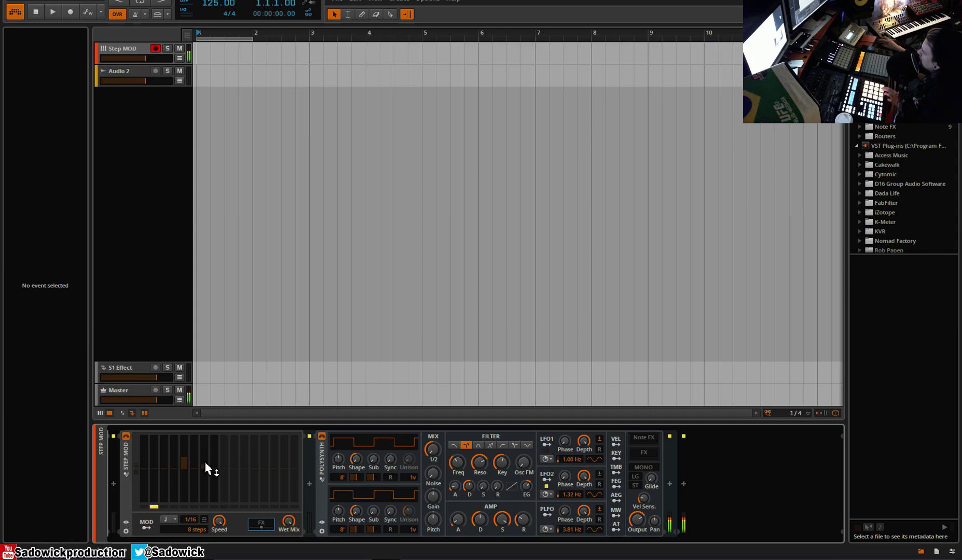
mouse_move(187, 456)
left_mouse_down()
mouse_move(186, 446)
mouse_move(208, 464)
left_mouse_up()
left_click_drag(458, 462, 461, 464)
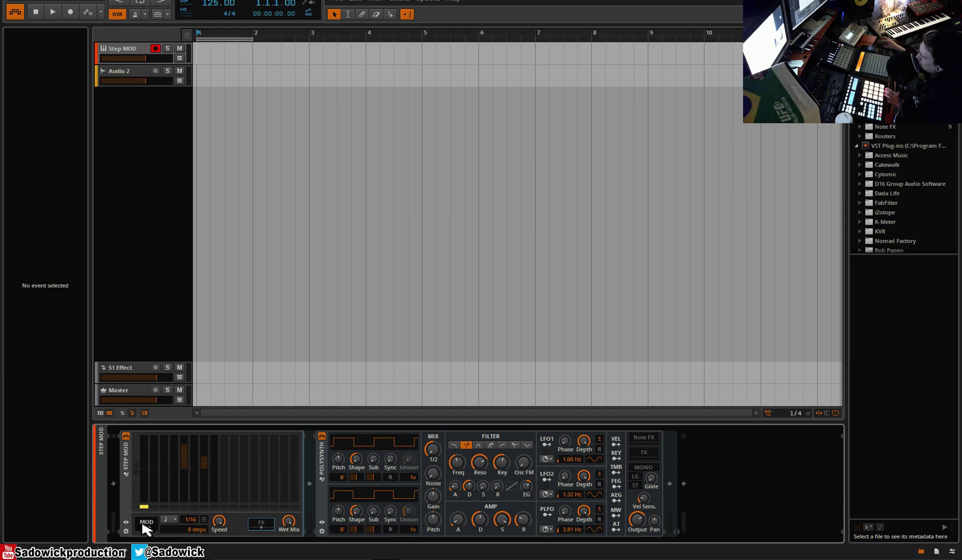
Insert a second Step MOD in front of the existing one and nest the existing one in its FX chain
left_click(132, 463)
left_click(114, 484)
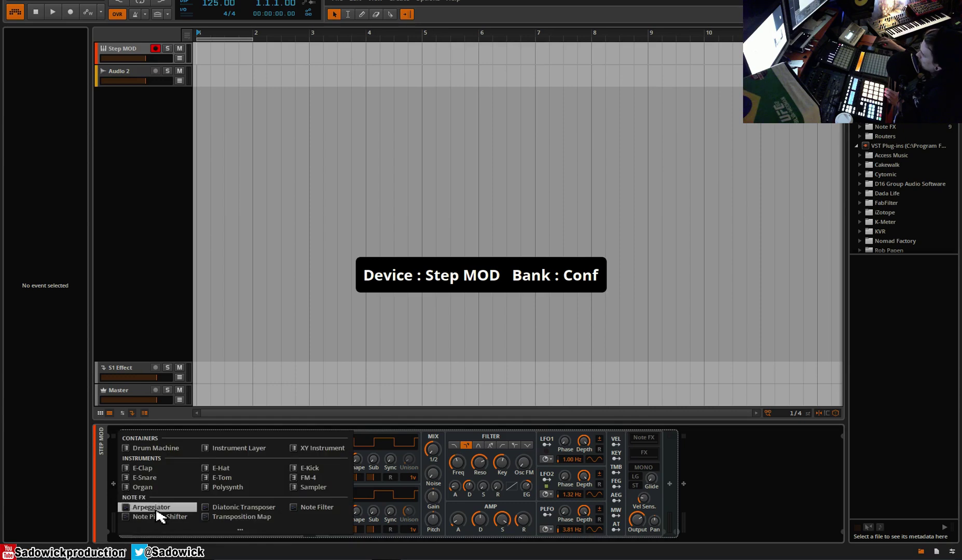
left_click(318, 523)
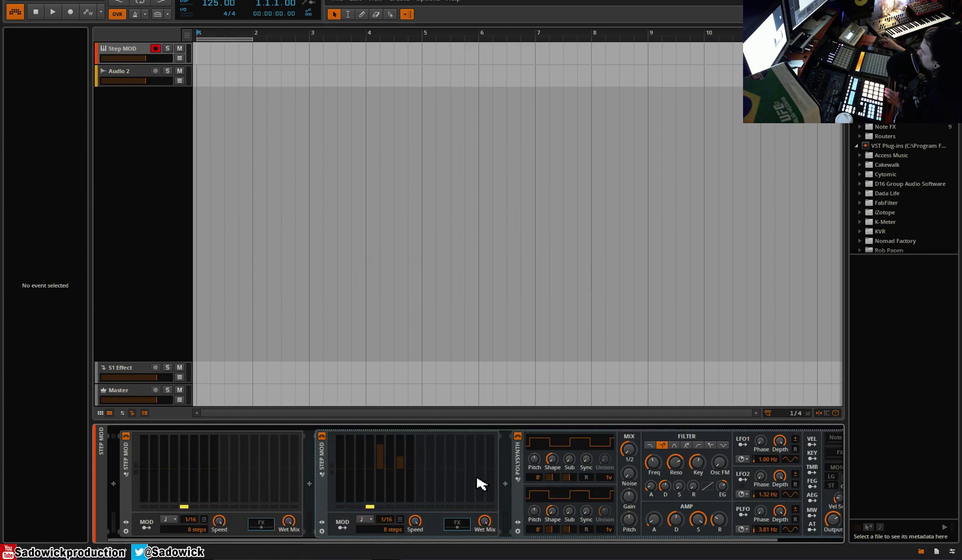
Modulate the pitch of the Polysynth's oscillator 1 with the outer Step MOD's output
left_click_drag(745, 544, 768, 538)
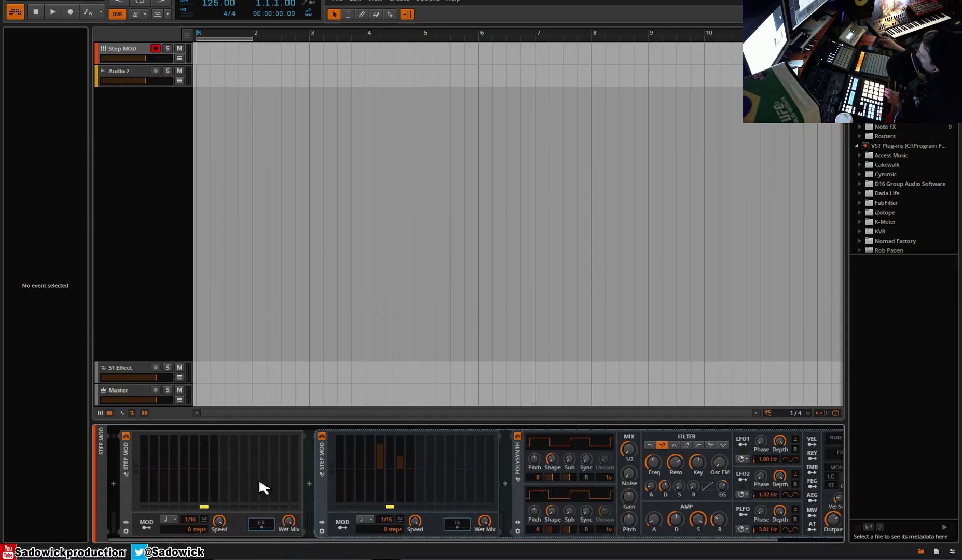
left_click(146, 524)
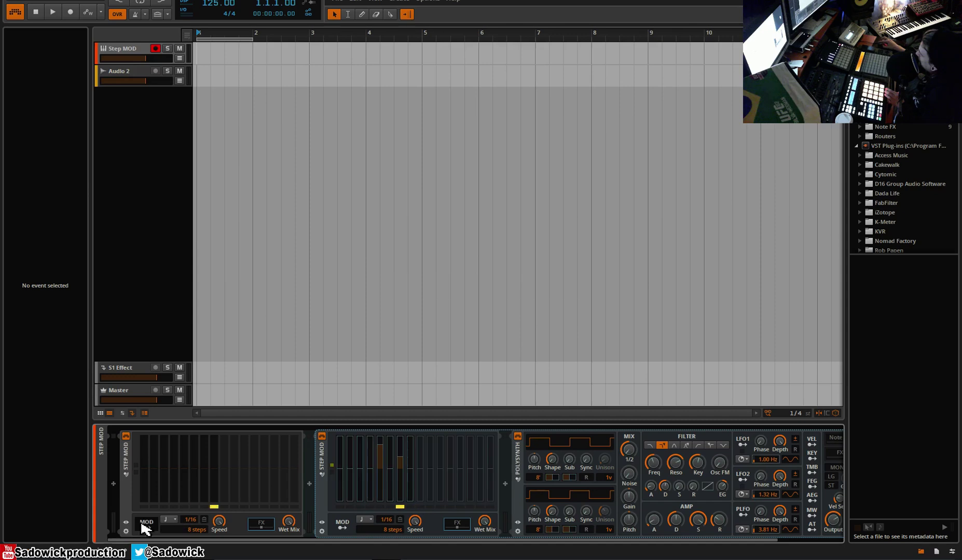
left_click_drag(536, 464, 536, 451)
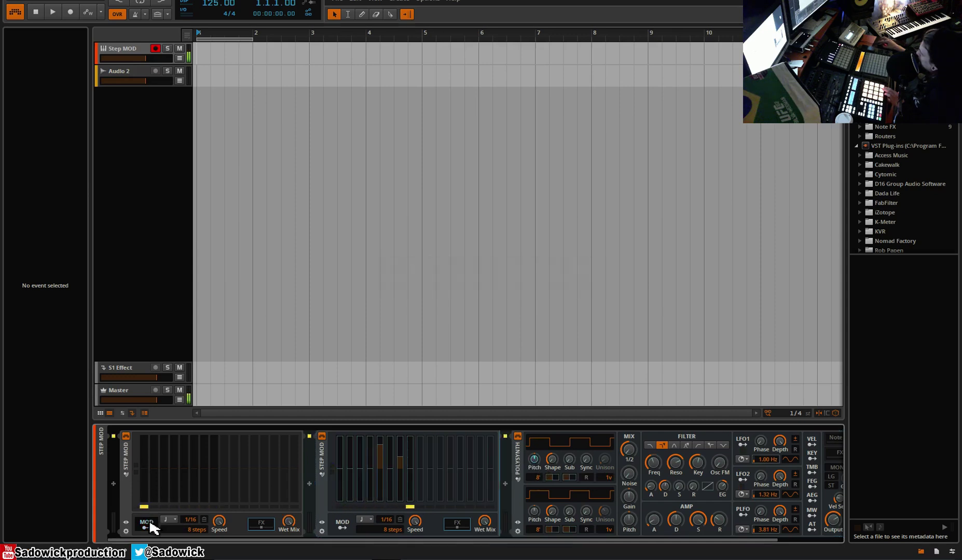
Draw a varied pattern of raised and lowered values across the eight steps of the outer Step MOD
left_click(149, 459)
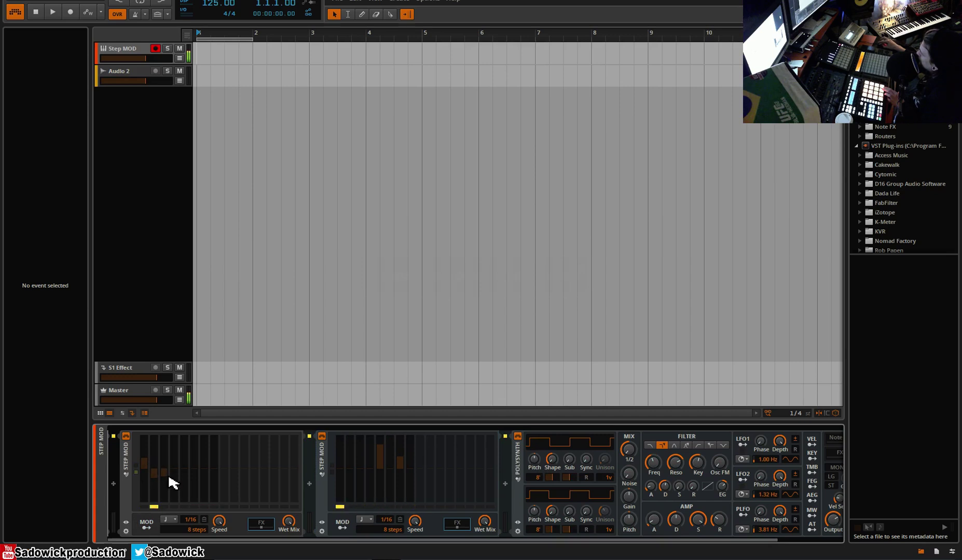
left_click(166, 466)
left_click(178, 475)
left_click(183, 463)
left_click(194, 452)
left_click(204, 479)
left_click(214, 491)
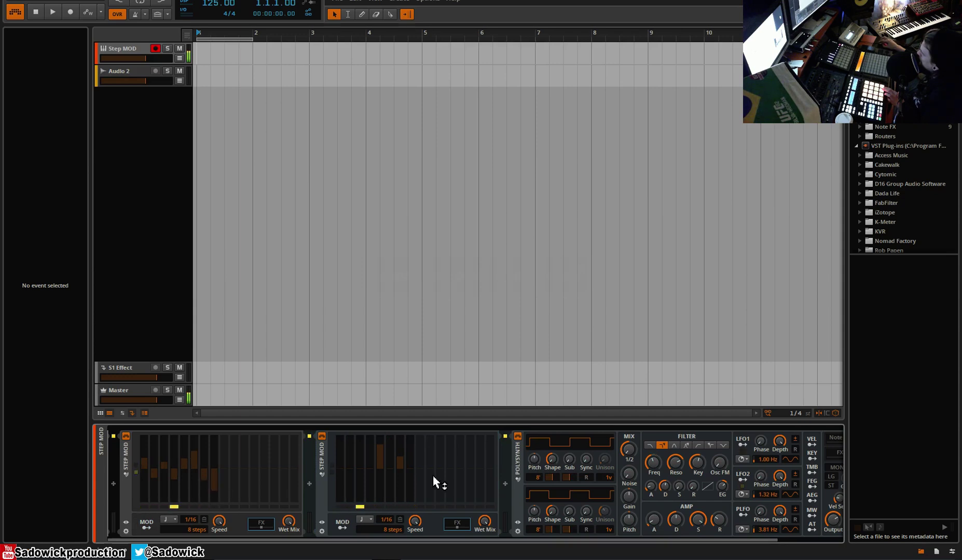
Increase the outer Step MOD's modulation of the Polysynth's oscillator 1 pitch, and set both Step MODs' step rate to 1/8
left_click(146, 526)
left_click_drag(534, 459, 534, 441)
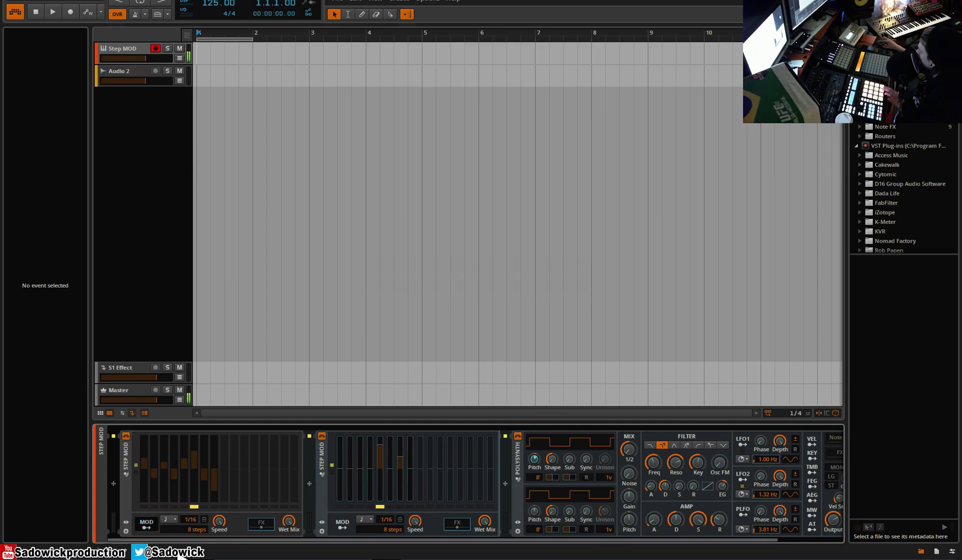
left_click_drag(192, 519, 191, 527)
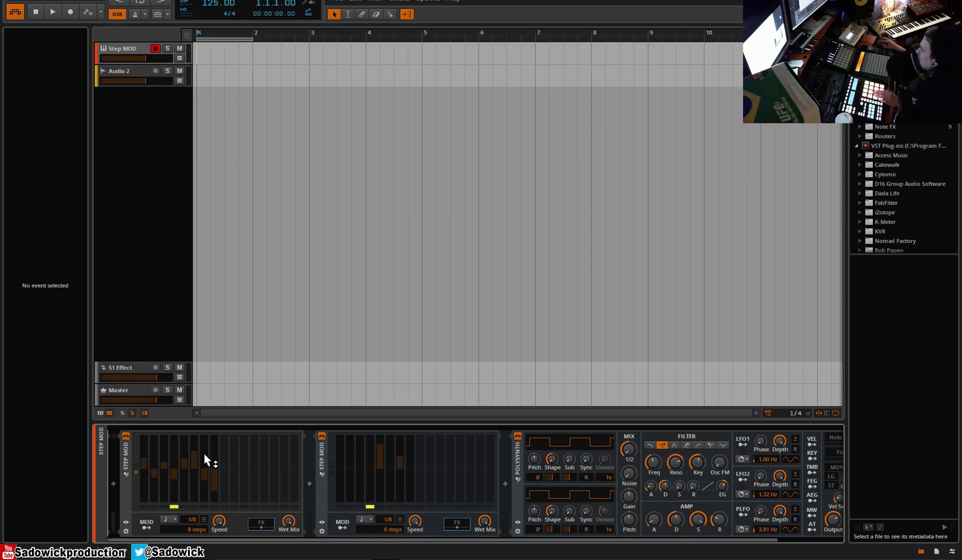
left_click(172, 521)
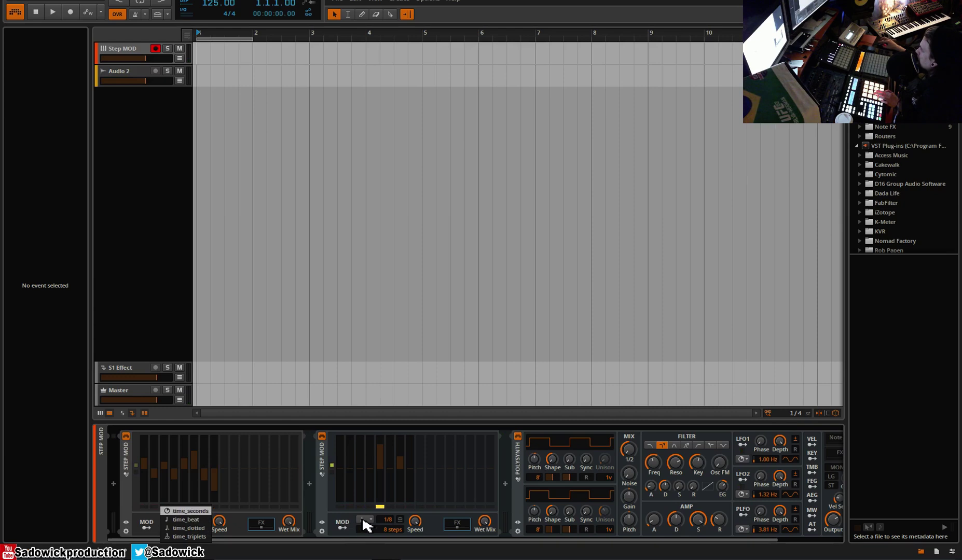
left_click(327, 470)
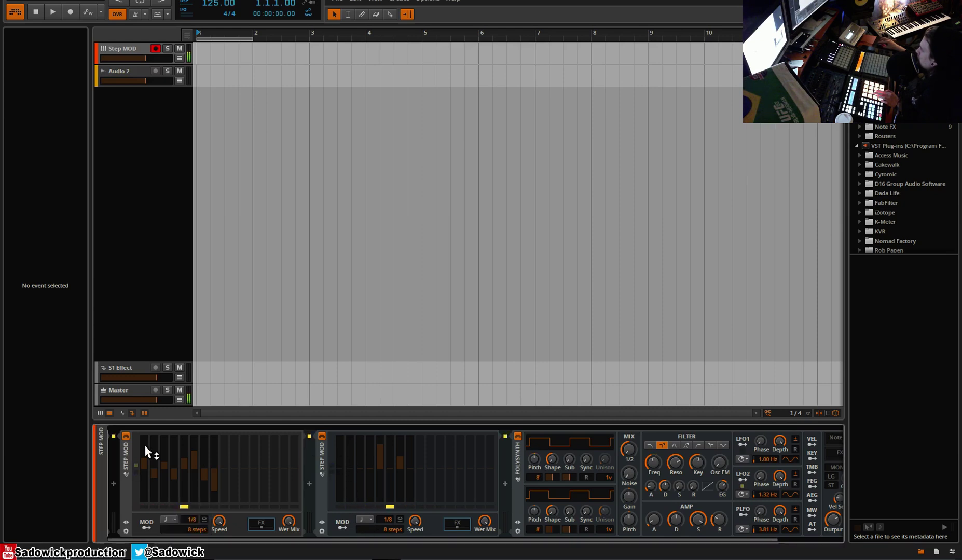
Switch each Step MOD off and back on, and turn the inner one's wet mix down to 0% and back up
left_click(126, 437)
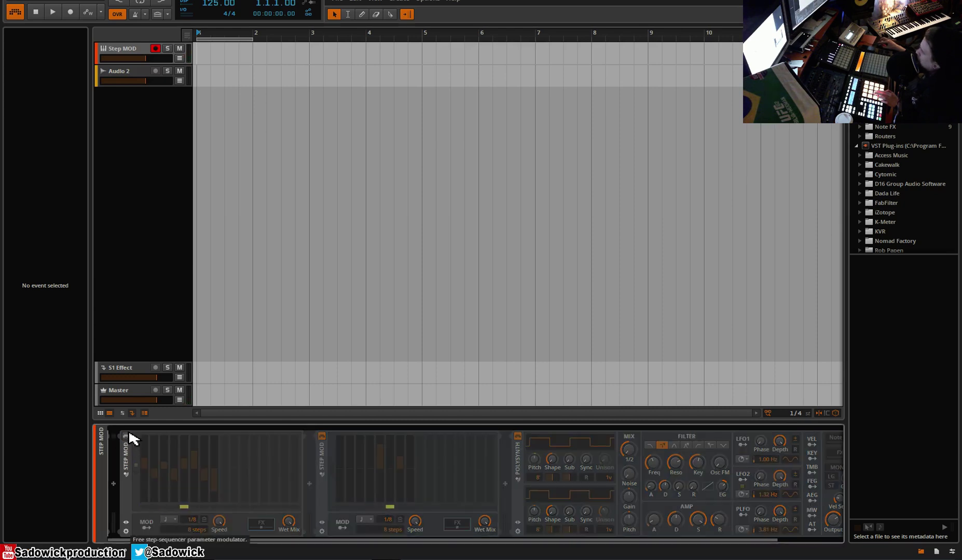
left_click(125, 437)
left_click(322, 437)
left_click(322, 437)
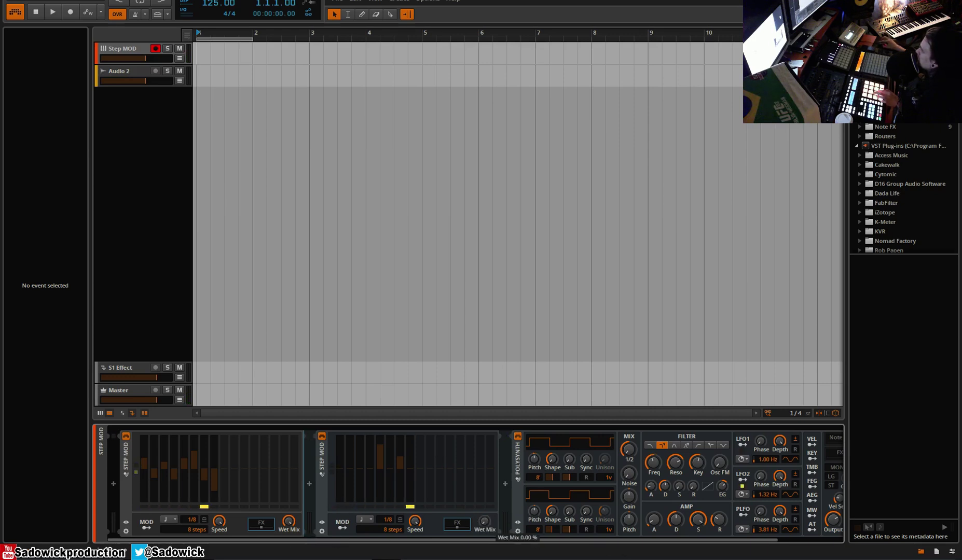
left_click_drag(483, 520, 483, 511)
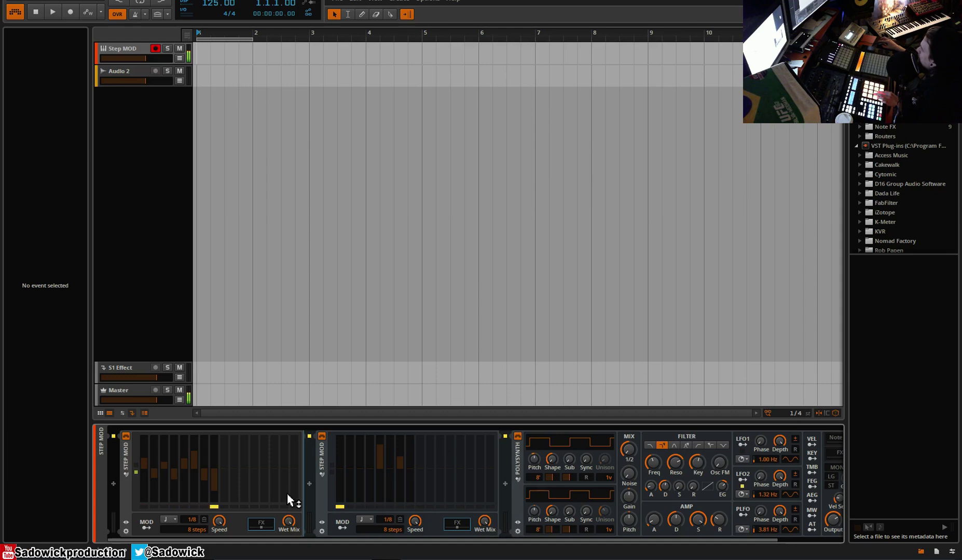
Collapse the outer Step MOD together with its nested devices, expand it, and collapse it again
left_click(127, 459)
left_click(129, 461)
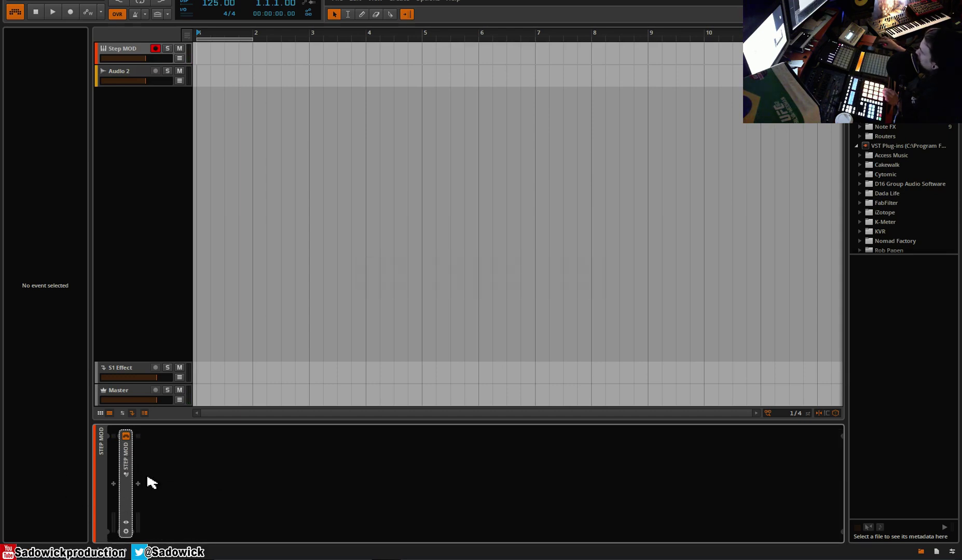
left_click(128, 459)
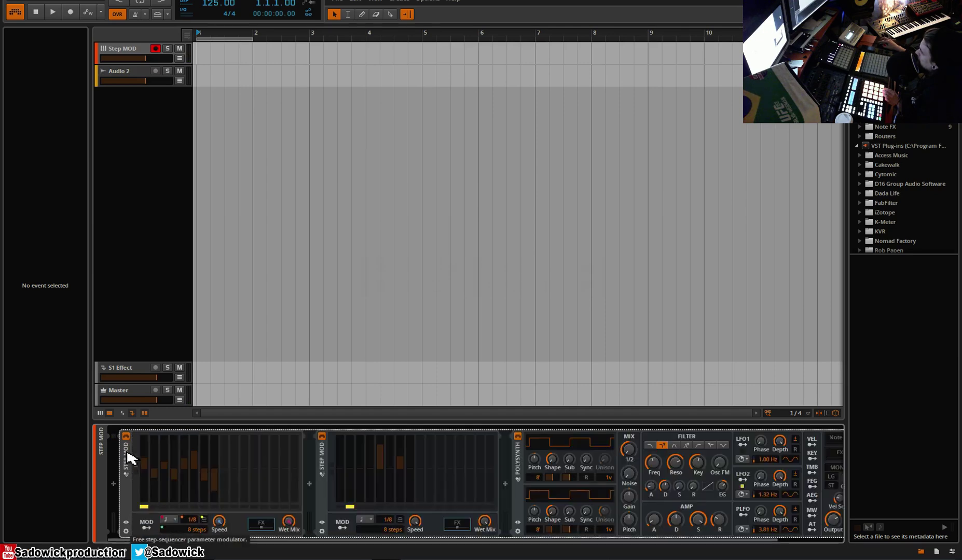
left_click(128, 459)
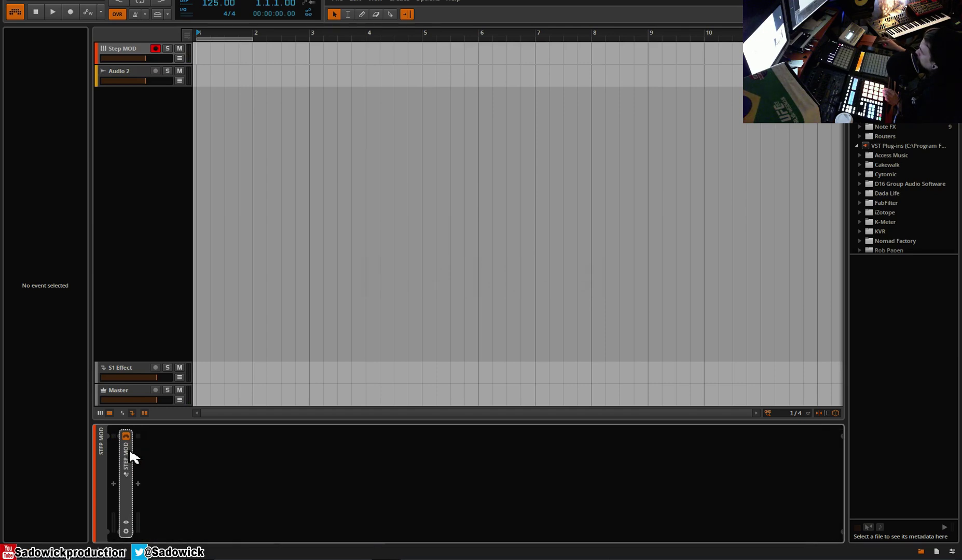